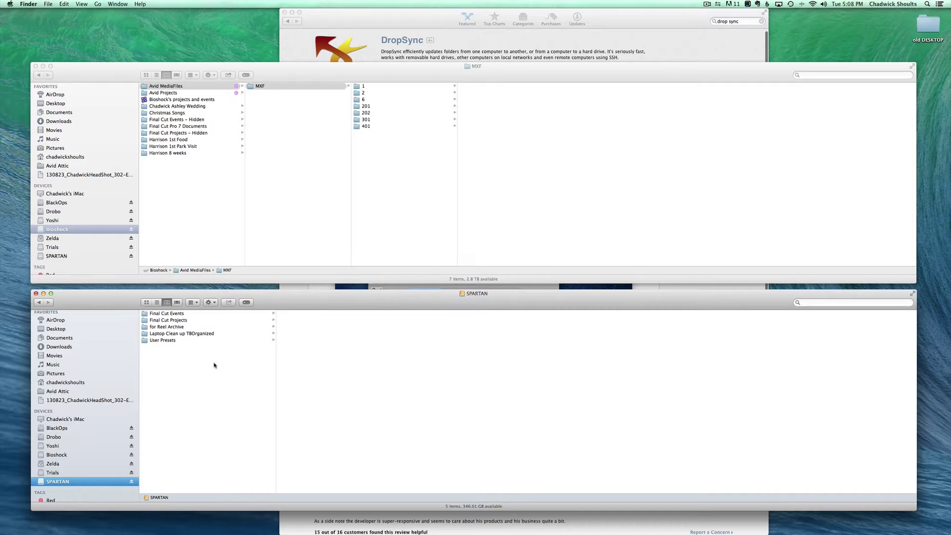
Step: Launch DropSync with a Spotlight search for 'drop' from the App Store page
click(663, 34)
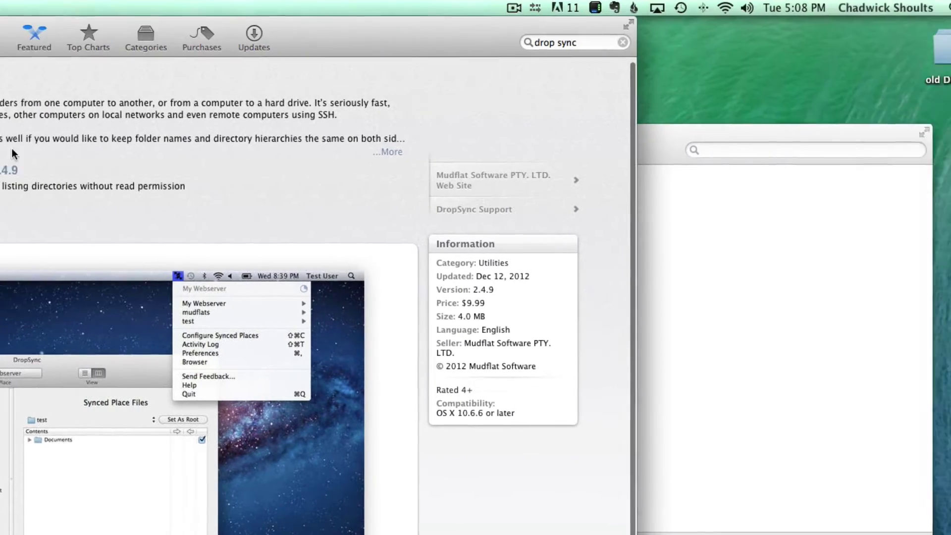
key(super+space)
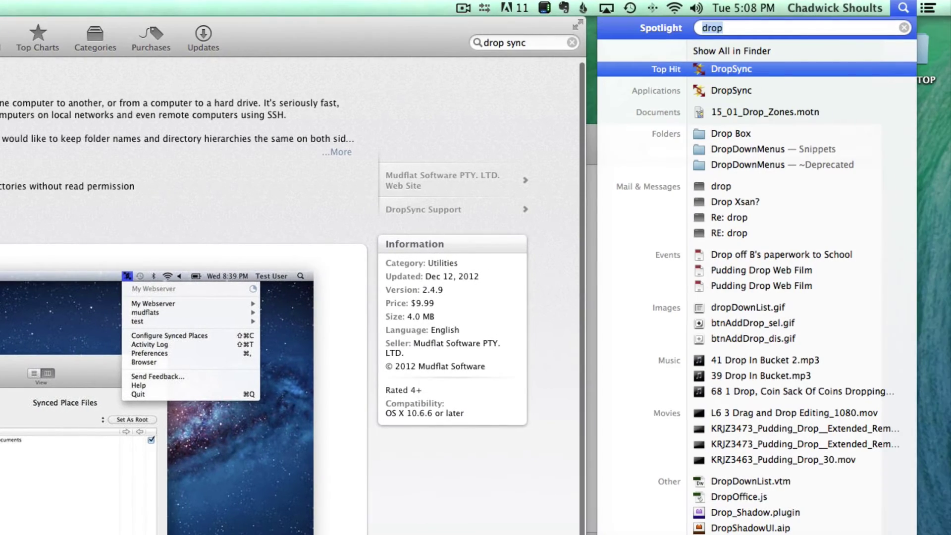
key(Return)
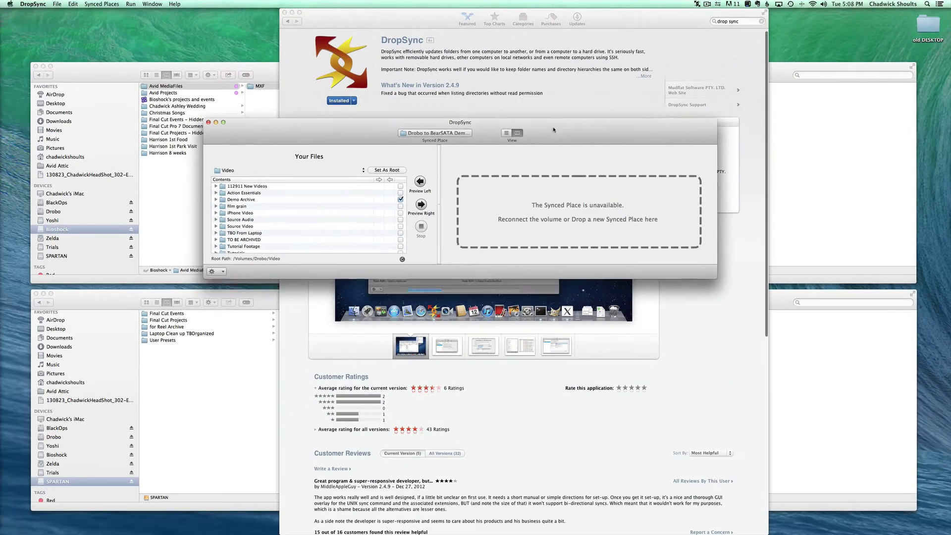
Step: Add a new synced place named 'Avid Media Bioshock to Spartan', keeping Via Finder access
click(106, 5)
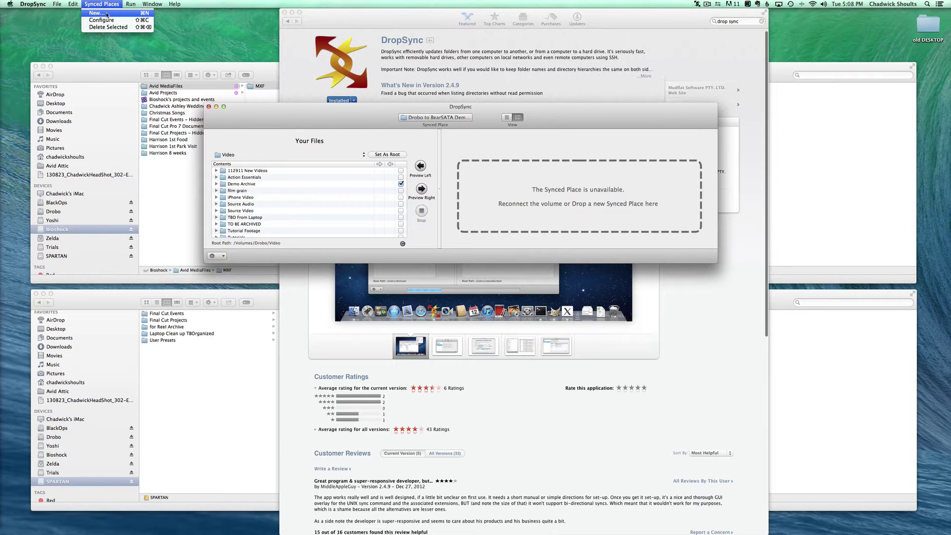
click(106, 14)
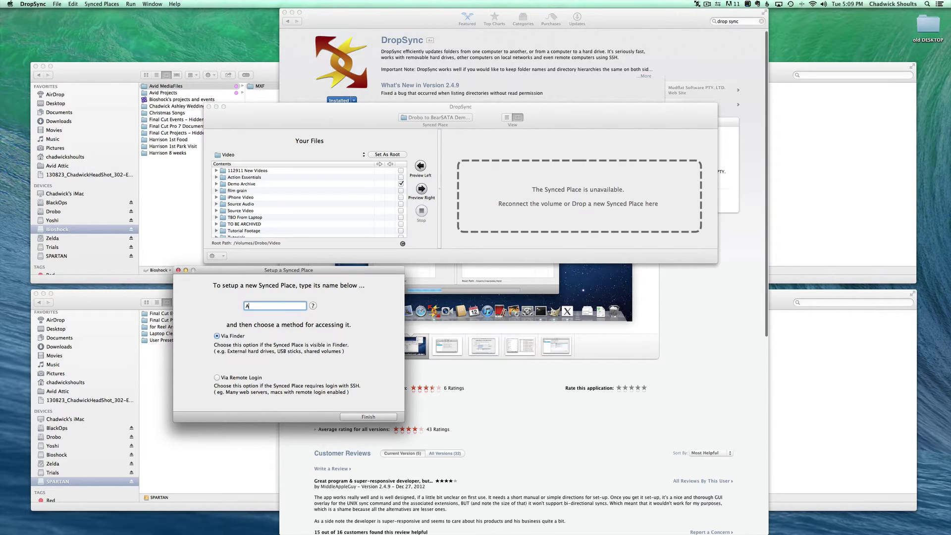
text(vid Media)
text( Bios)
text(hock to)
text( Spartan)
Step: Finish the new place and select 'Avid Media Bioshock to Spartan' in the Synced Place list
click(370, 417)
click(446, 120)
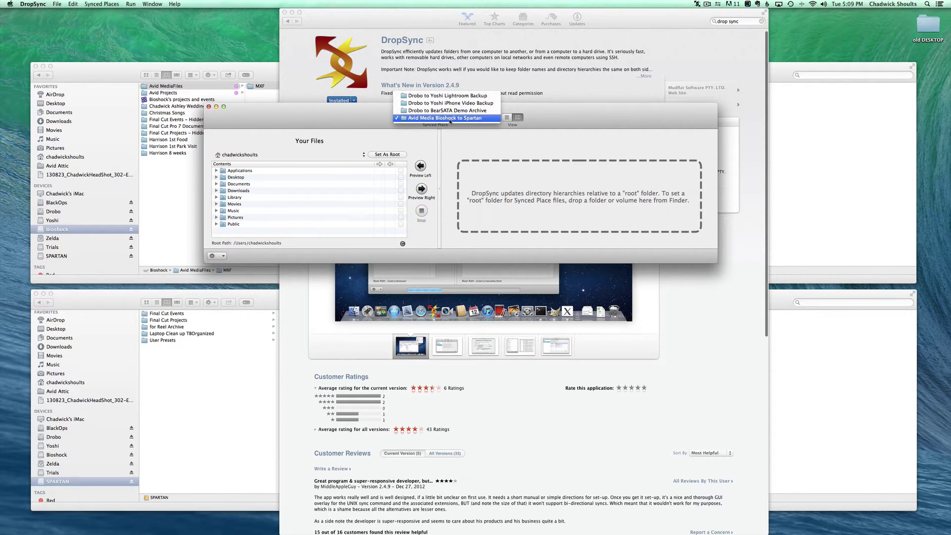
click(450, 119)
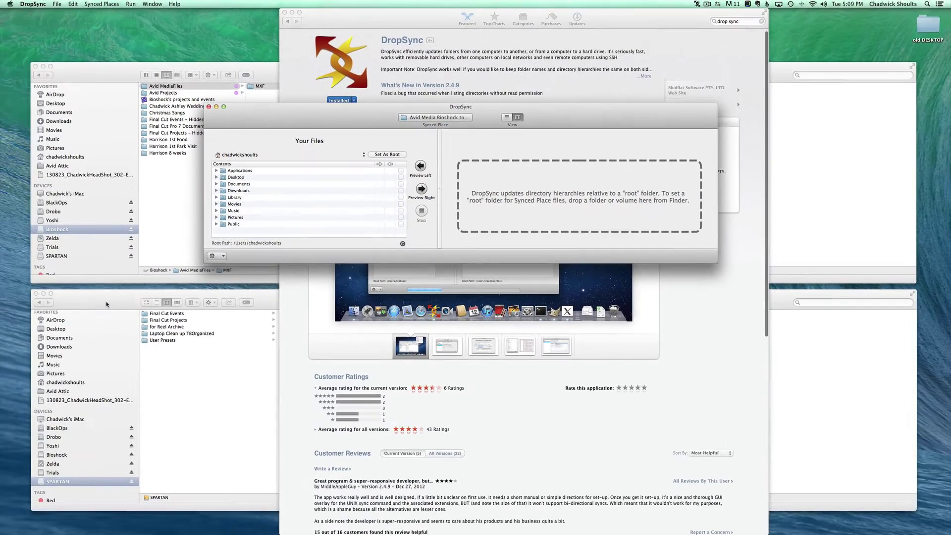
Step: Make a new folder called 'Avid MediaFiles' in the SPARTAN drive window
click(109, 303)
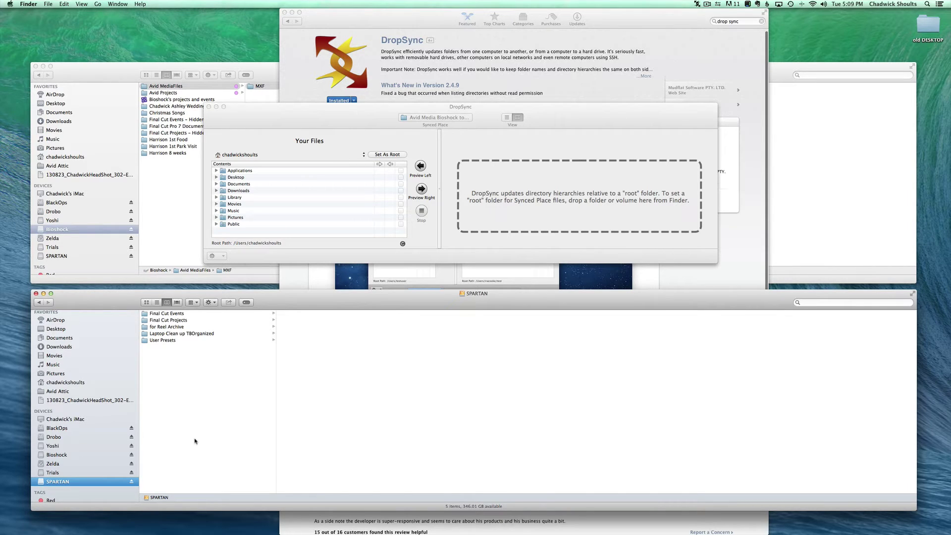
key(shift+super+n)
text(A)
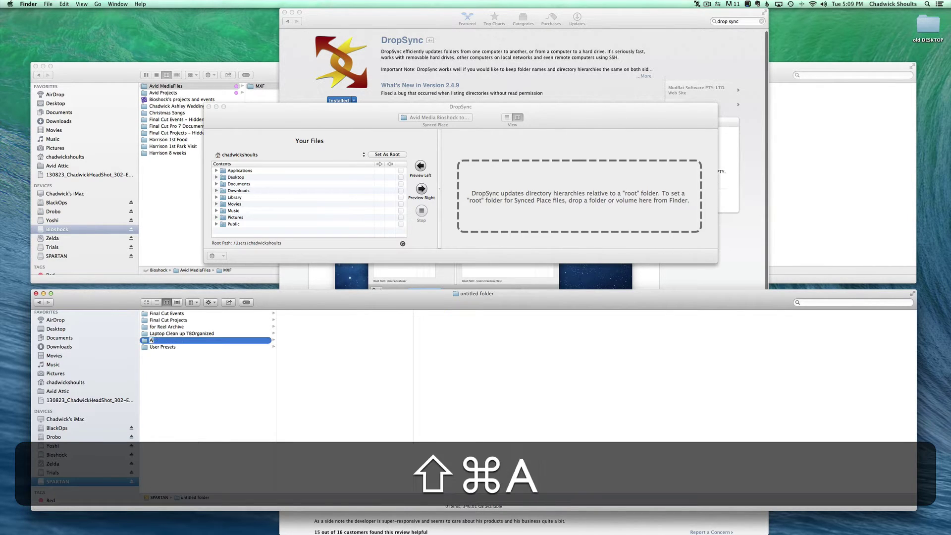
text(vid Media)
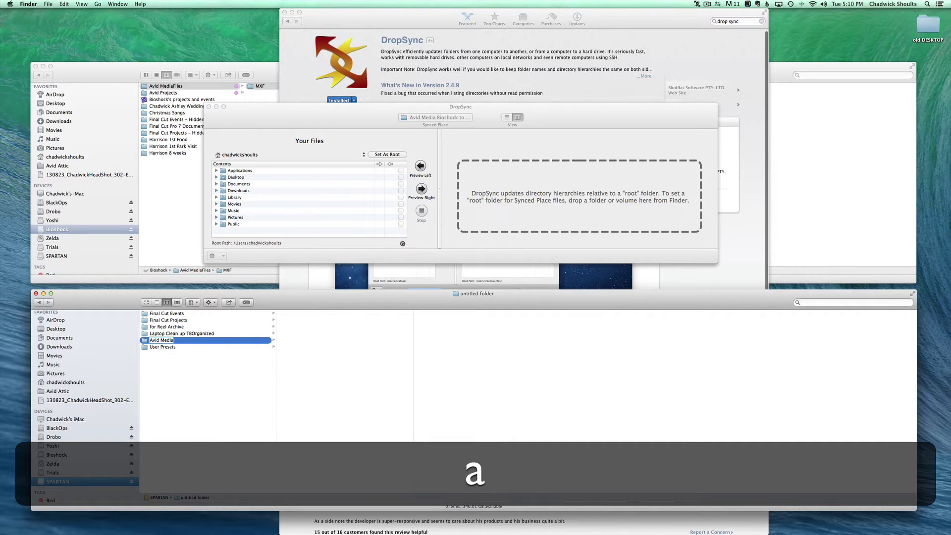
text(Files)
key(Return)
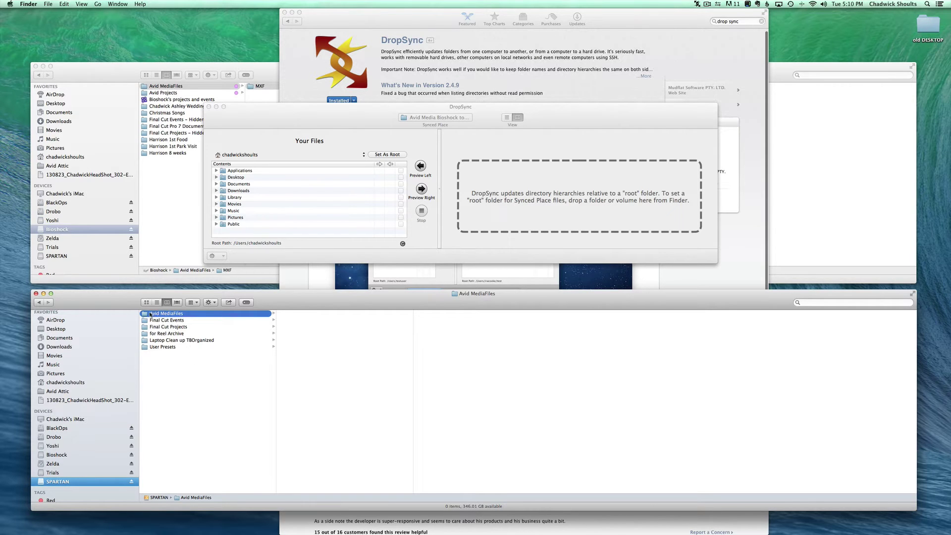
Step: Set /Volumes/SPARTAN/Avid MediaFiles as the synced side's root folder
drag(150, 314, 598, 188)
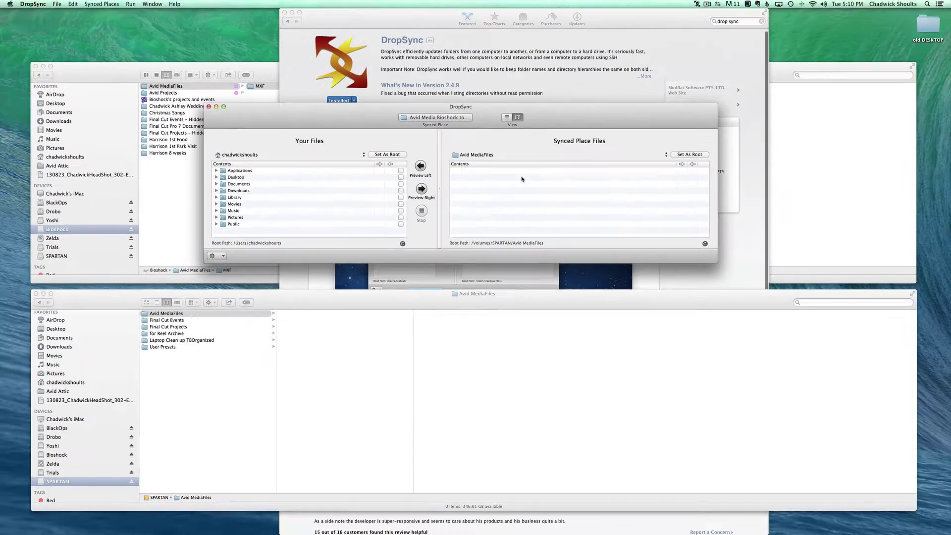
click(0, 152)
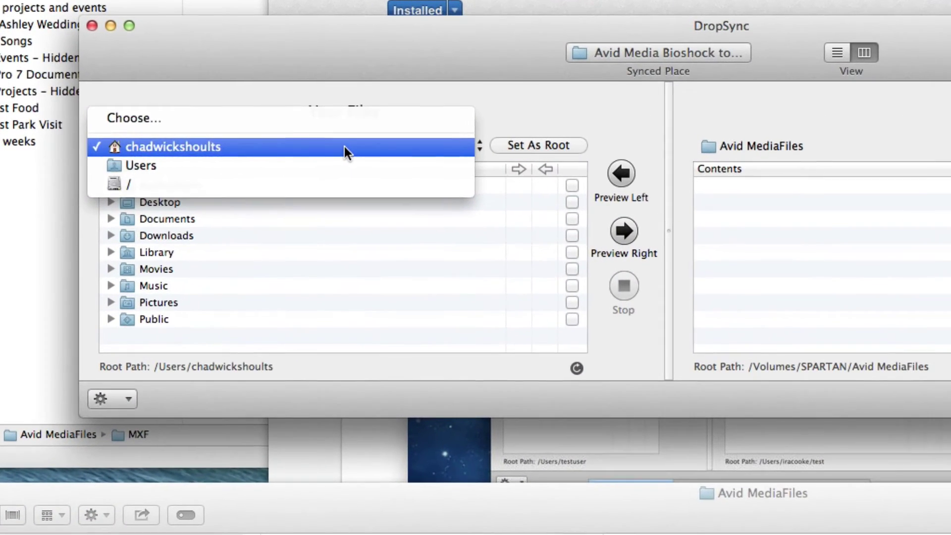
Step: Choose Bioshock's Avid MediaFiles folder and set it as the source root
click(344, 128)
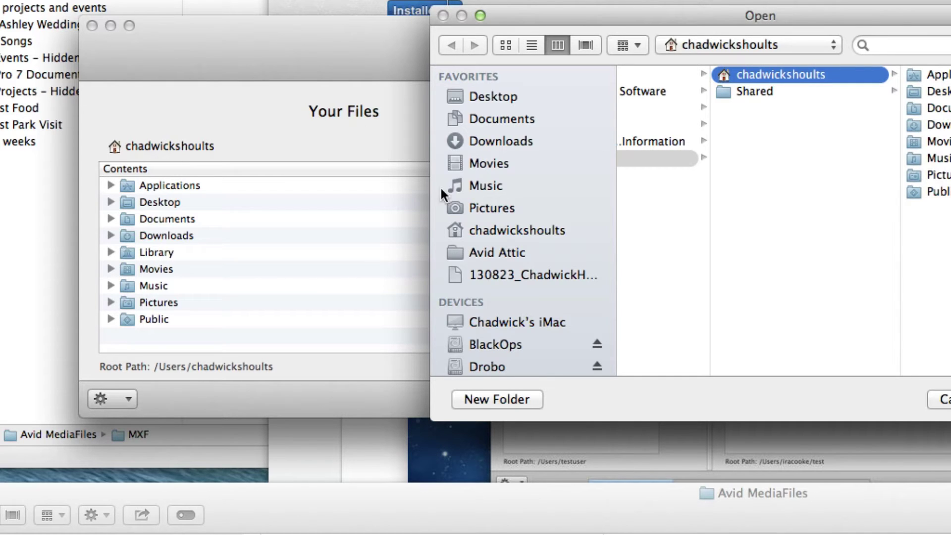
scroll(510, 307, down, 5)
click(513, 310)
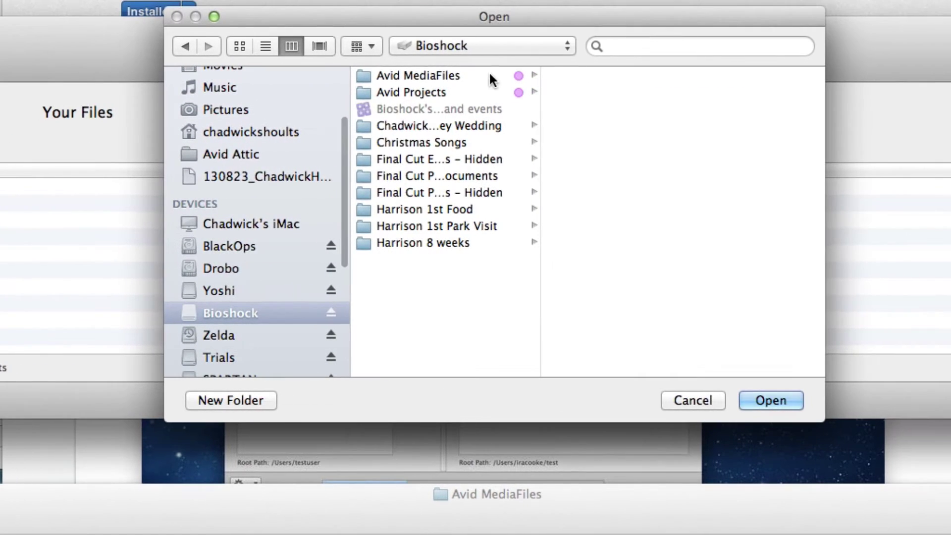
click(628, 75)
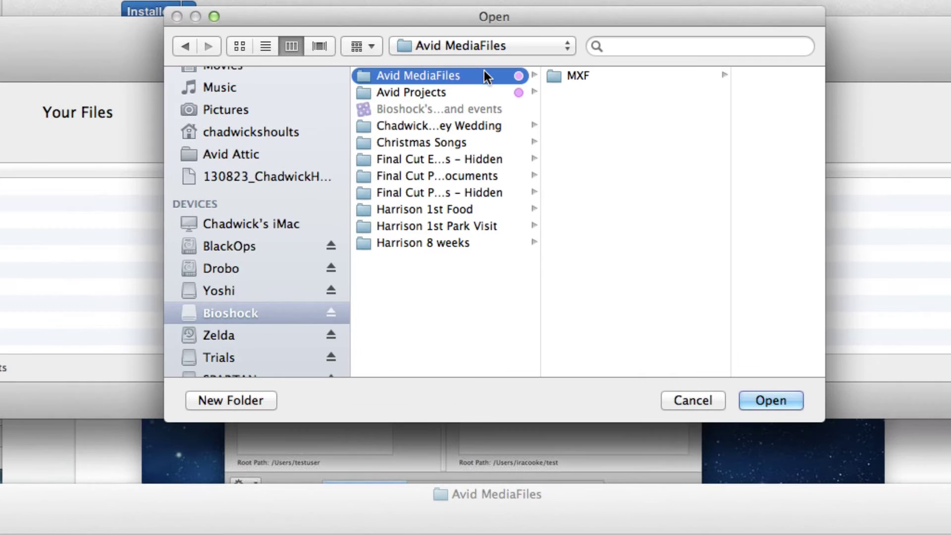
click(779, 403)
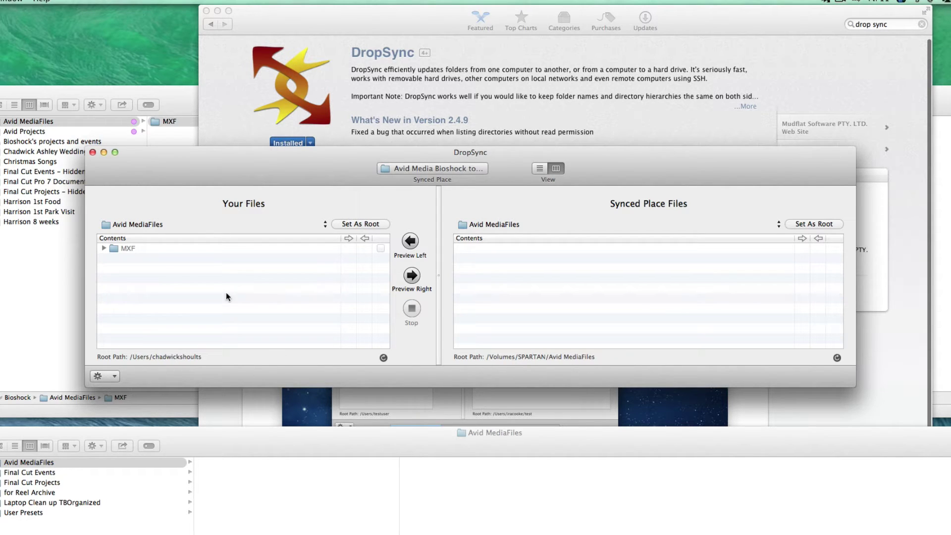
click(377, 226)
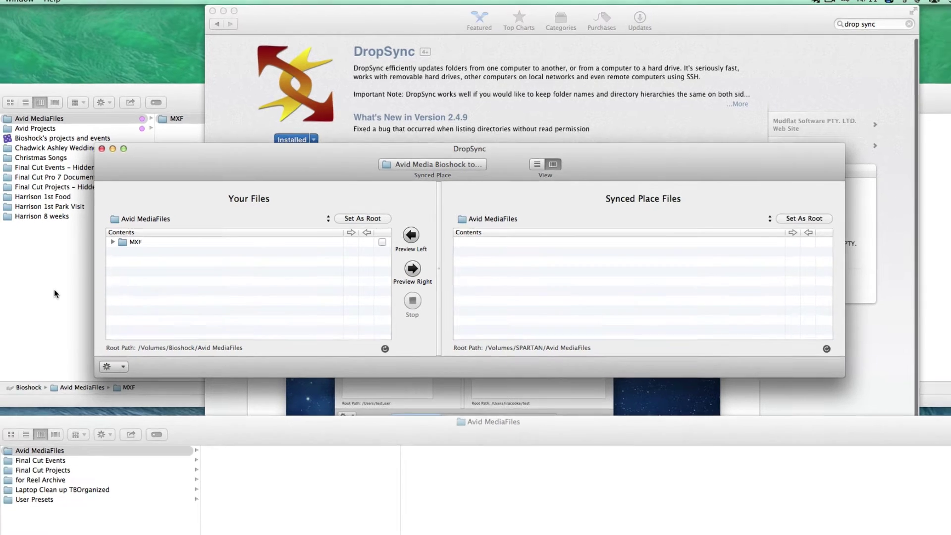
click(55, 289)
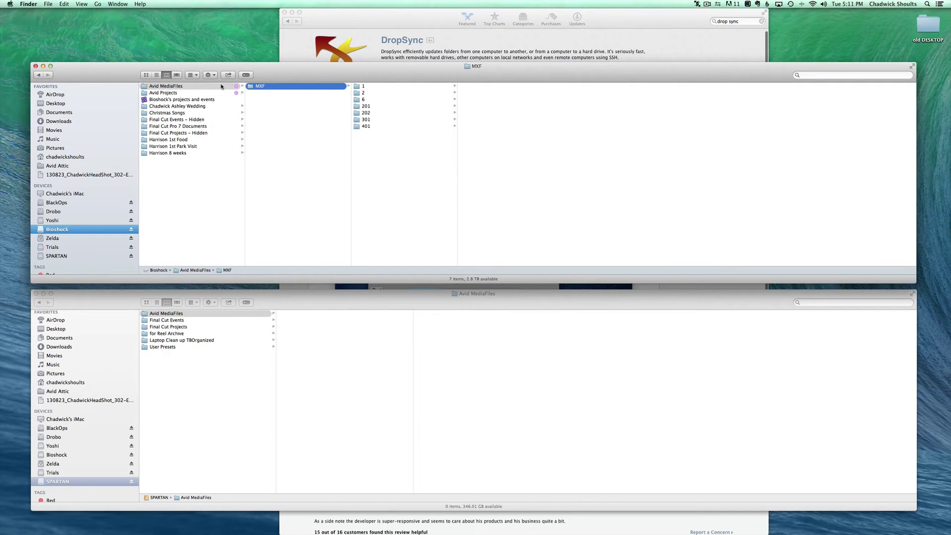
Step: Check that SPARTAN's Avid MediaFiles folder is still empty, then return to DropSync
click(208, 405)
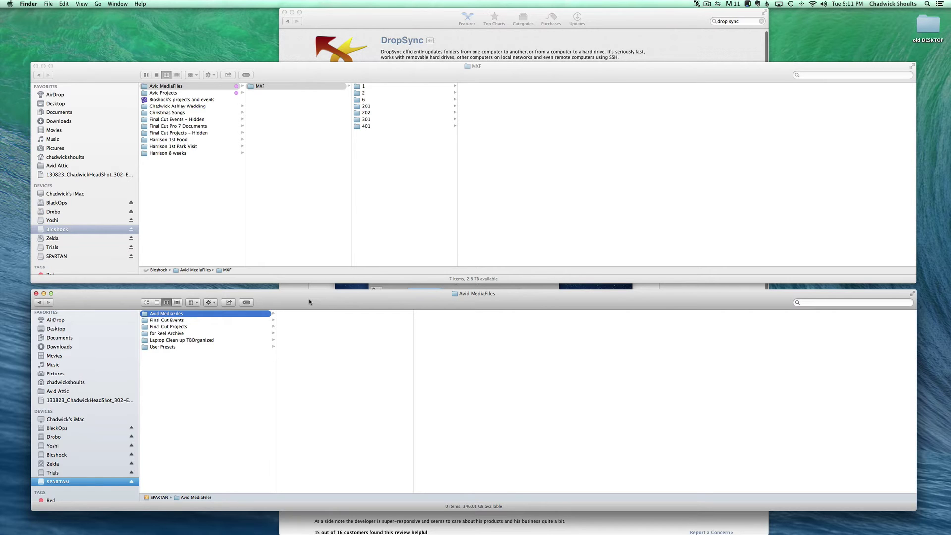
key(super+Tab)
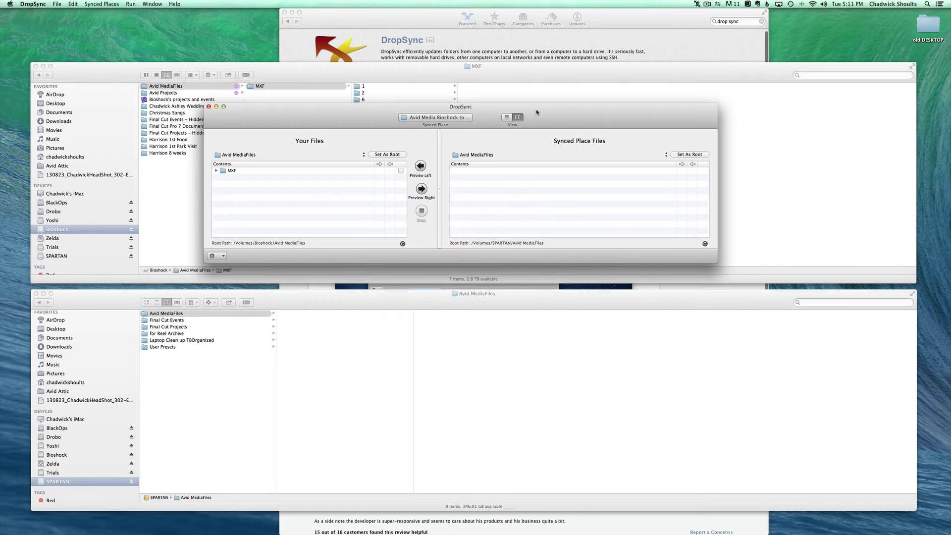
Step: Save the synced place setup from the File menu
drag(536, 112, 535, 113)
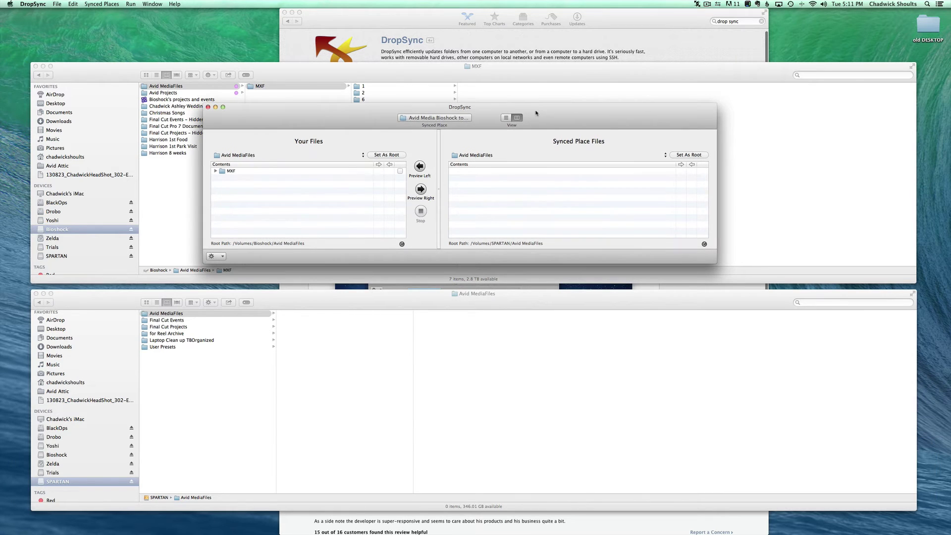
click(59, 4)
click(62, 20)
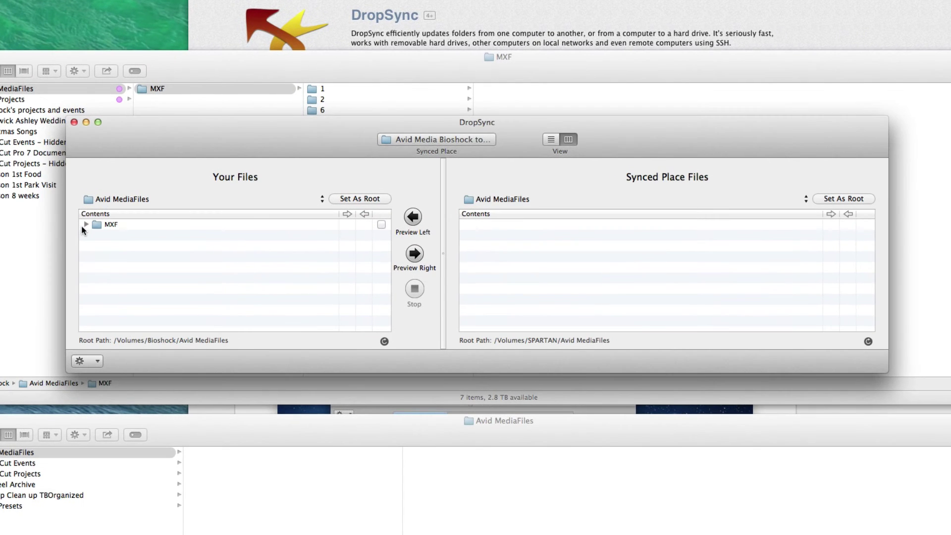
Step: Tick the MXF folder and preview the sync to SPARTAN: 51.0 GB, 609 changes
click(102, 218)
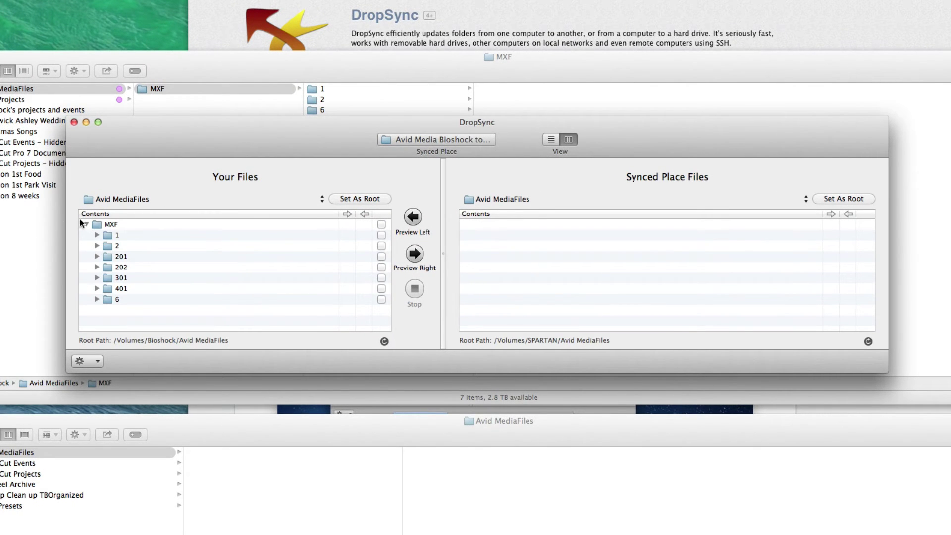
click(384, 224)
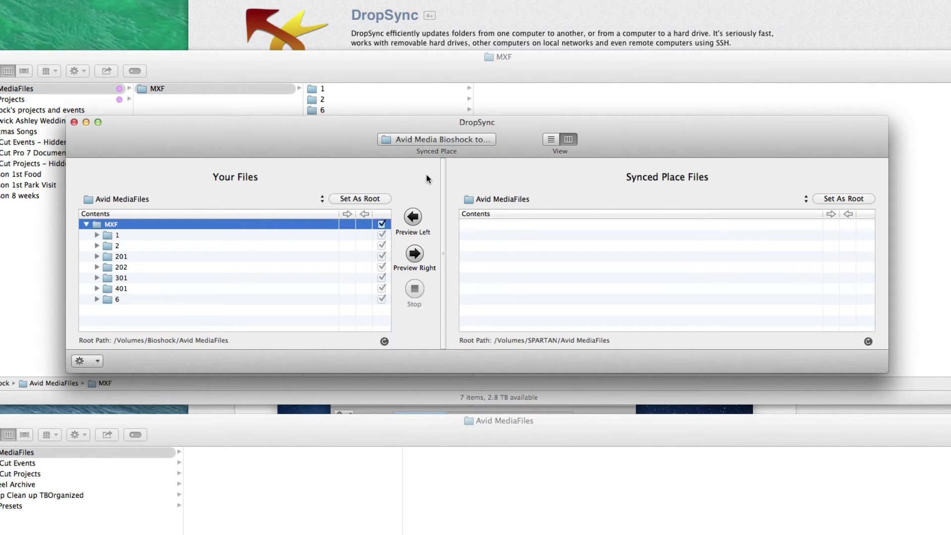
click(415, 254)
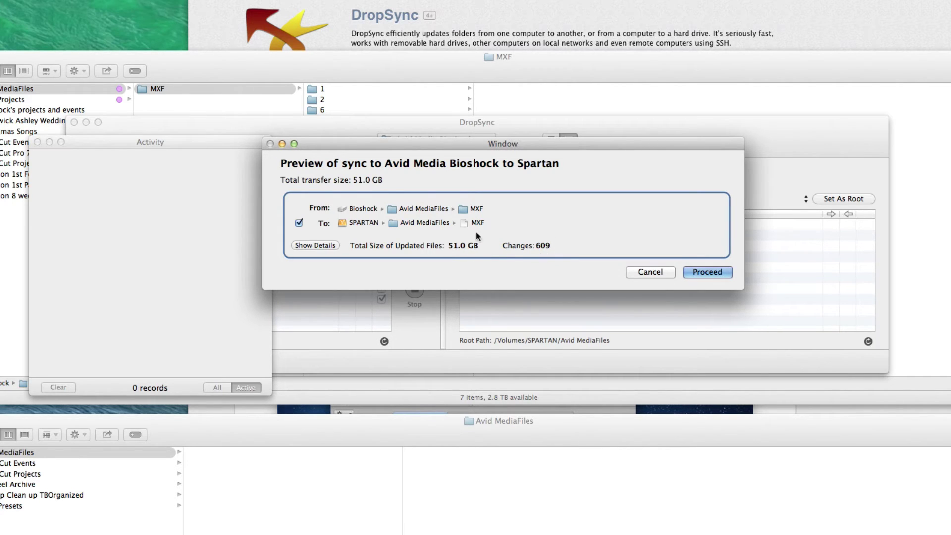
Step: Review the list of 609 changed files, then proceed with copying to SPARTAN
click(316, 245)
scroll(547, 283, down, 5)
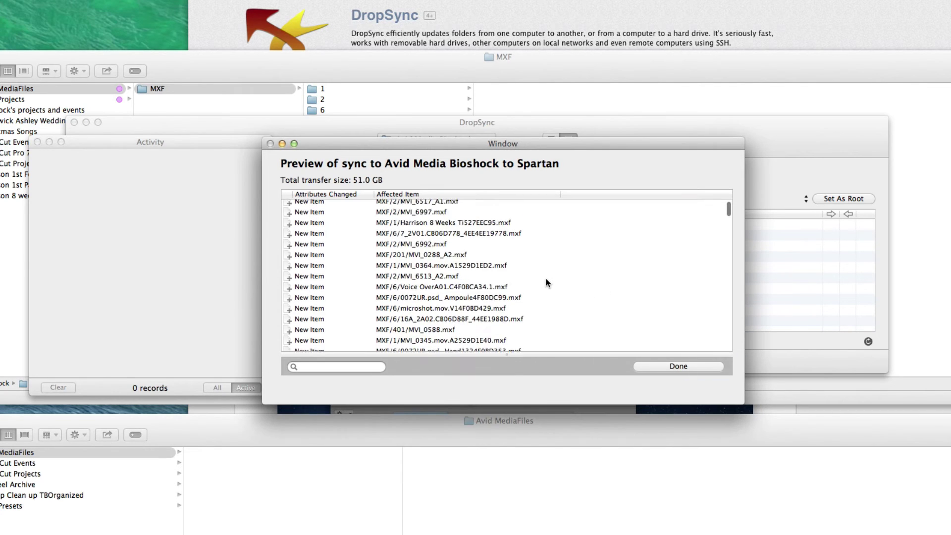
scroll(547, 283, down, 8)
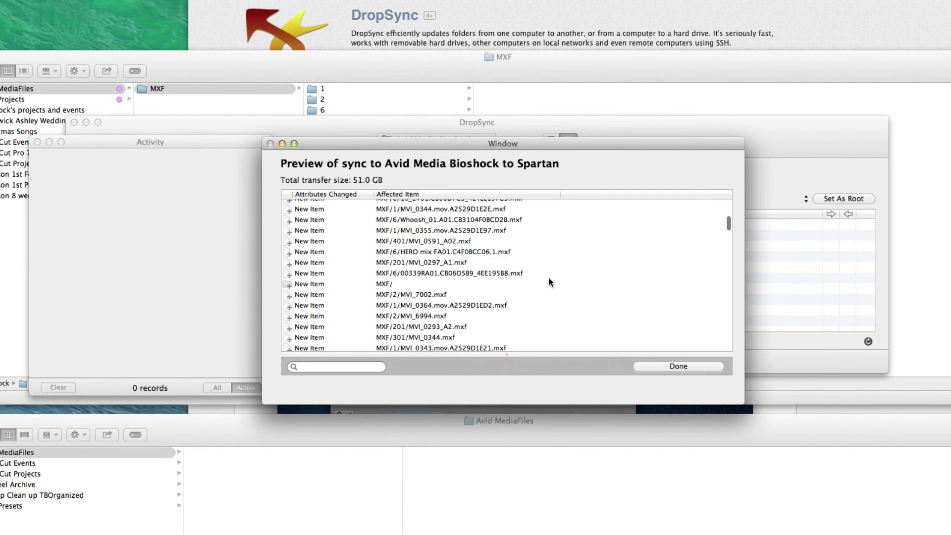
scroll(548, 282, down, 10)
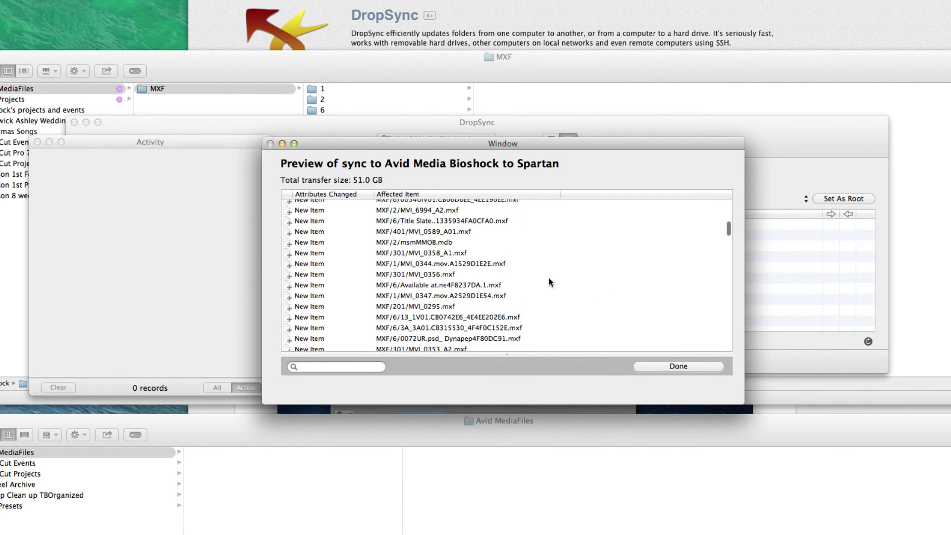
click(684, 369)
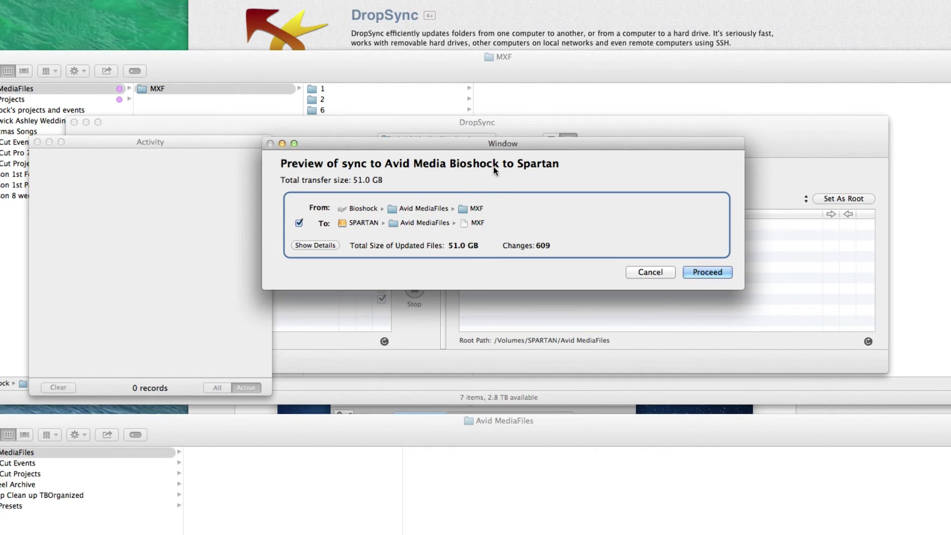
click(705, 272)
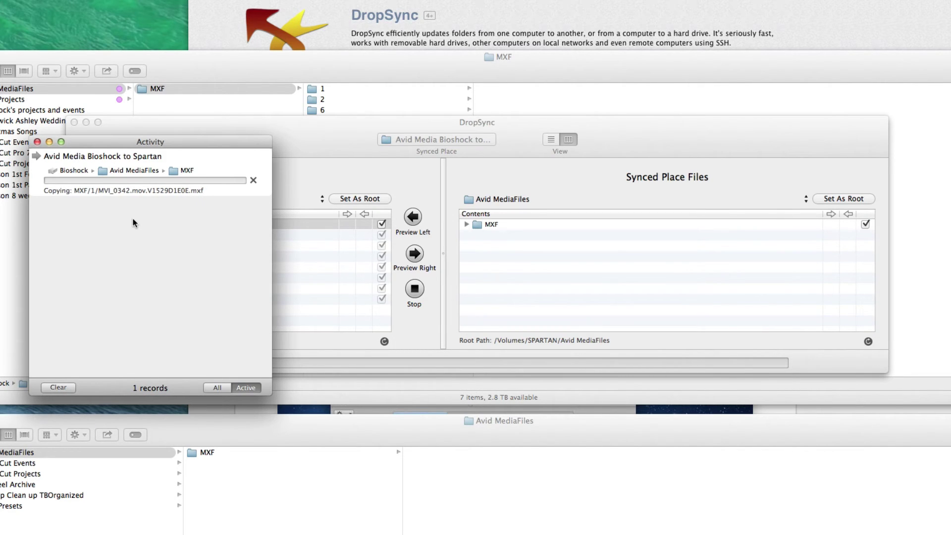
Step: Move the sync progress window aside and bring SPARTAN's Finder window forward
drag(124, 149, 0, 123)
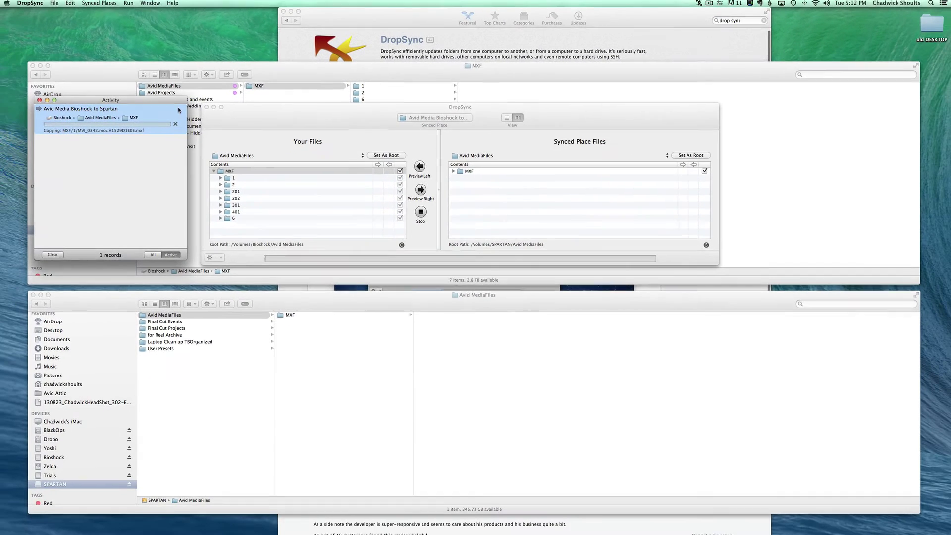
click(336, 114)
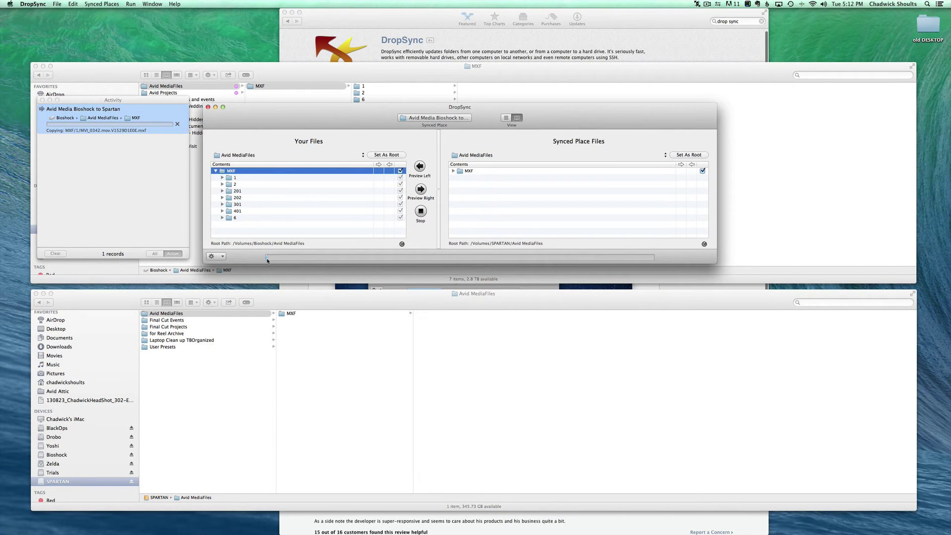
click(234, 434)
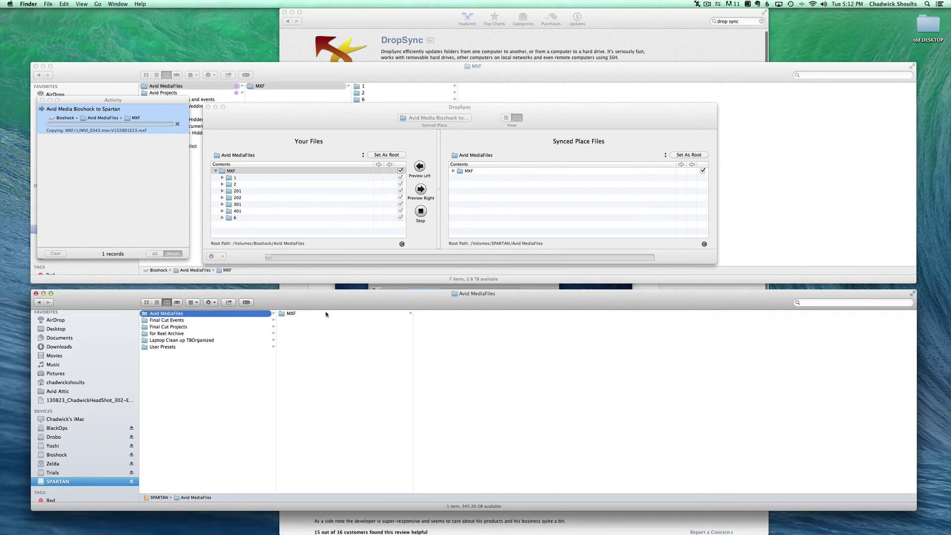
Step: Inspect SPARTAN's MXF subfolders 1, 2, 6, 201 and 301 for copied files
click(327, 314)
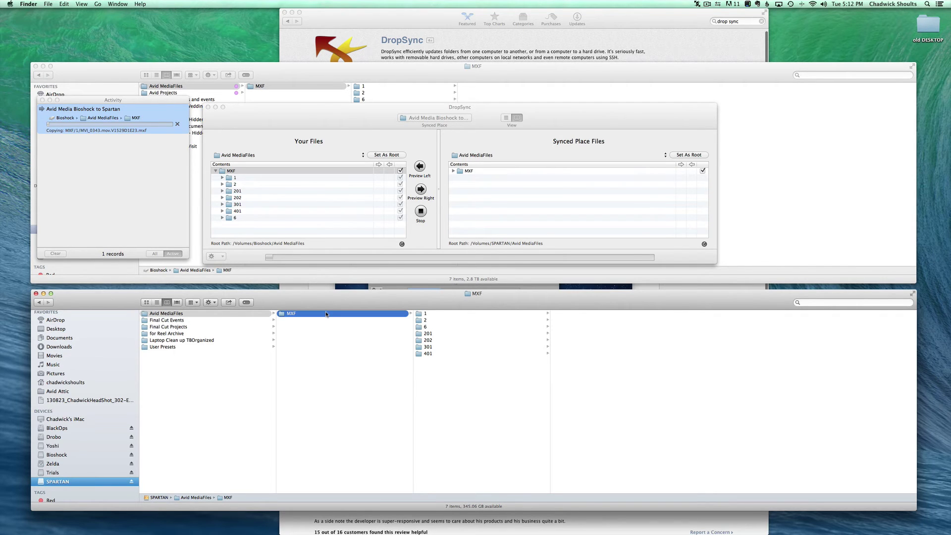
click(471, 314)
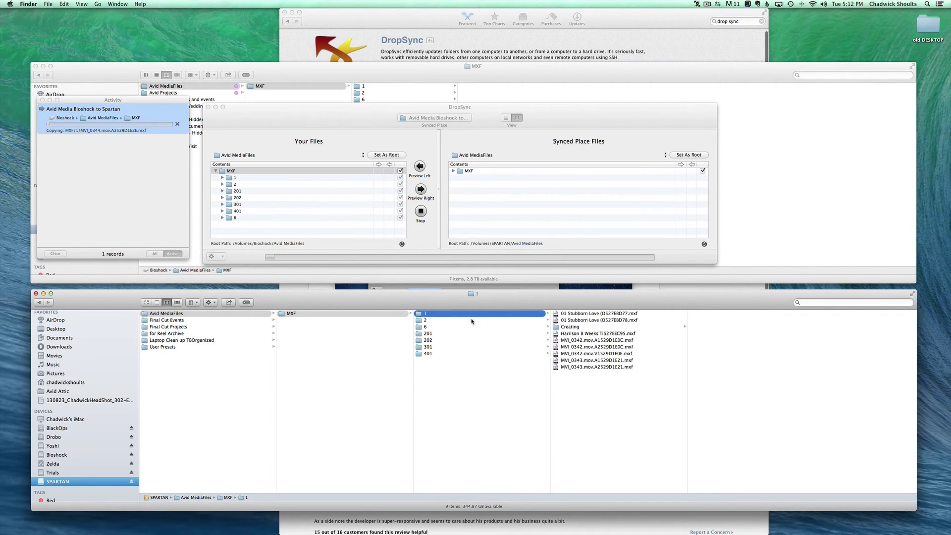
click(473, 320)
click(467, 327)
click(466, 333)
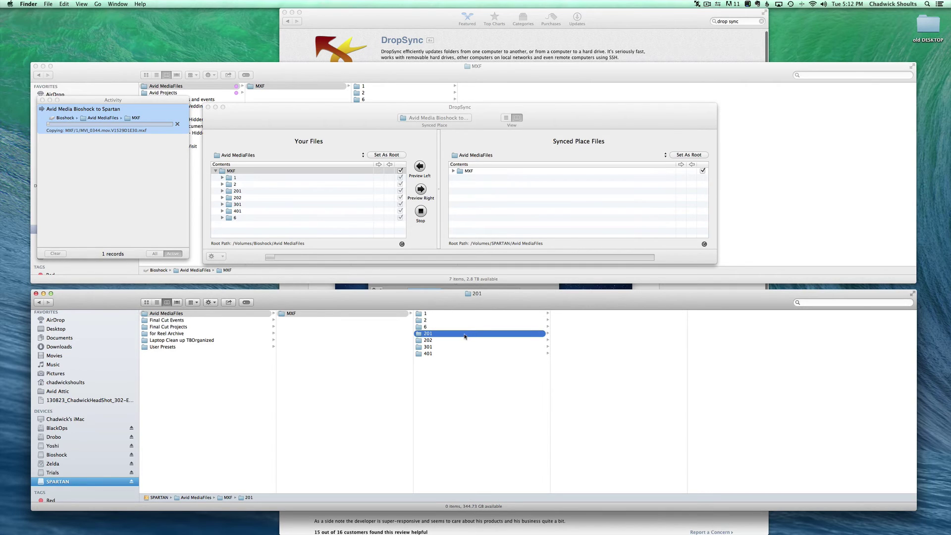
click(465, 346)
click(468, 314)
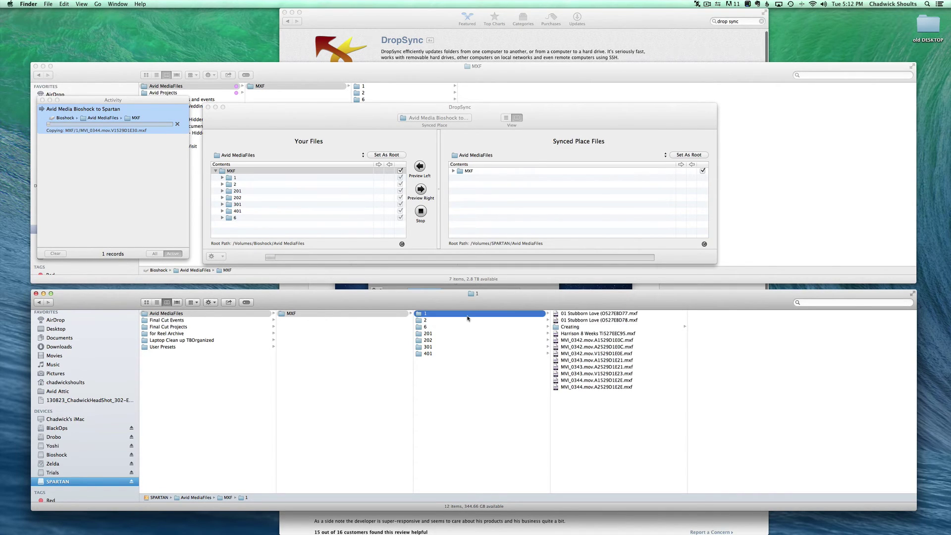
click(361, 337)
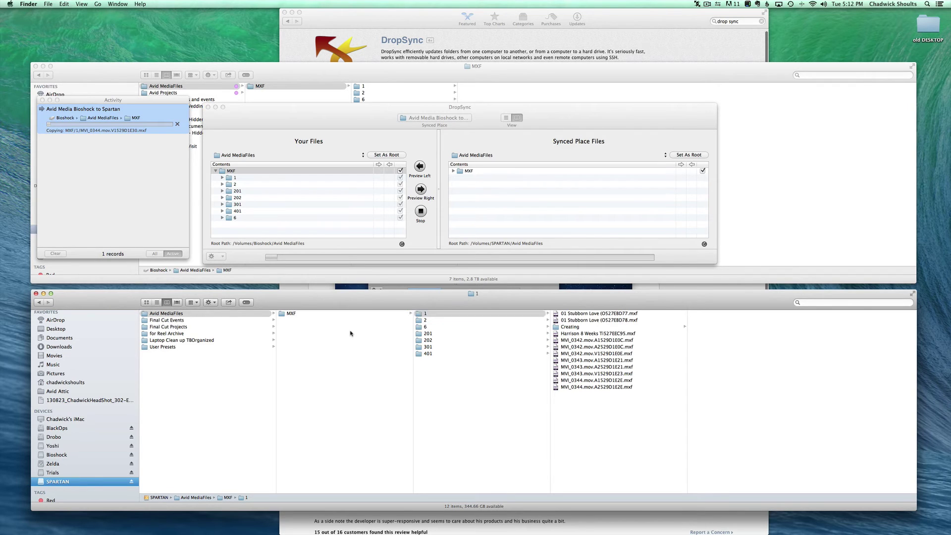
click(564, 119)
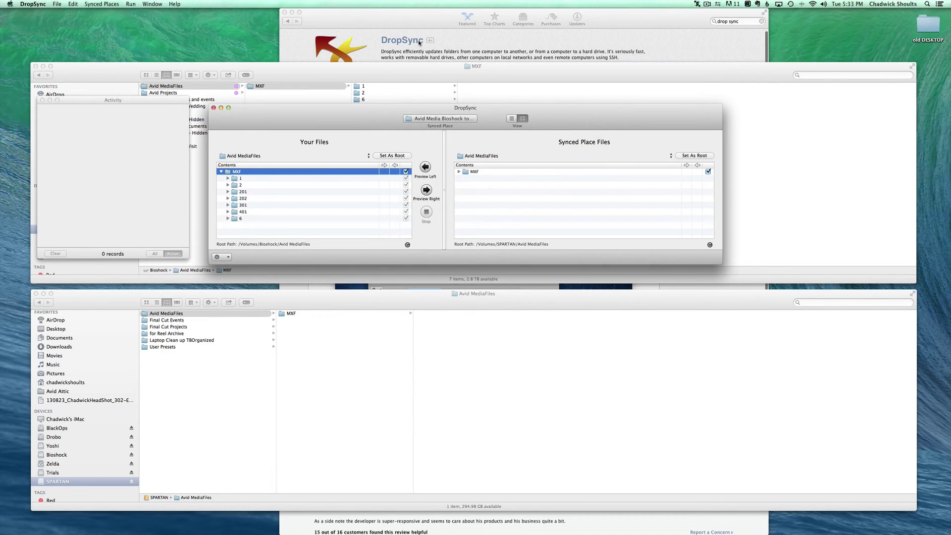
Step: Browse SPARTAN's MXF subfolders from folder 2 down to folder 401 to check their files
click(374, 417)
click(349, 314)
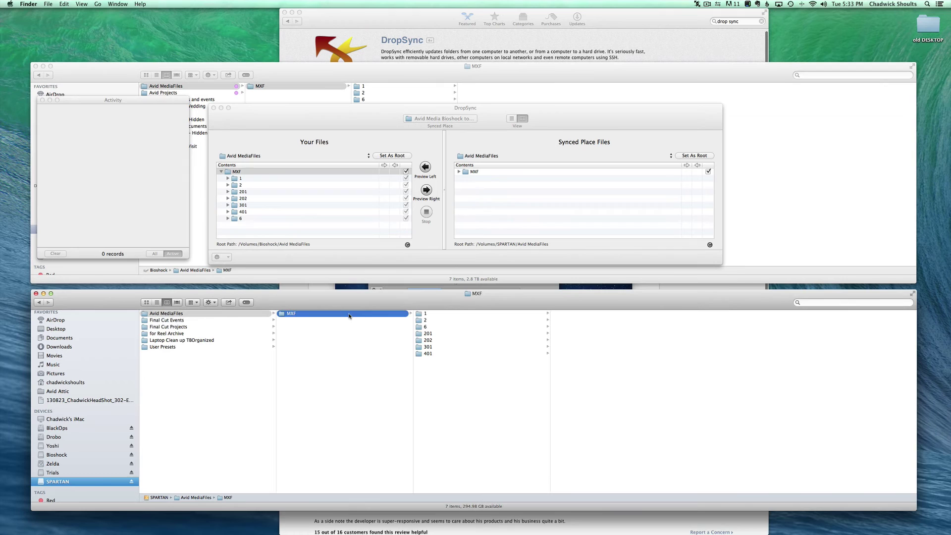
click(483, 314)
key(Down)
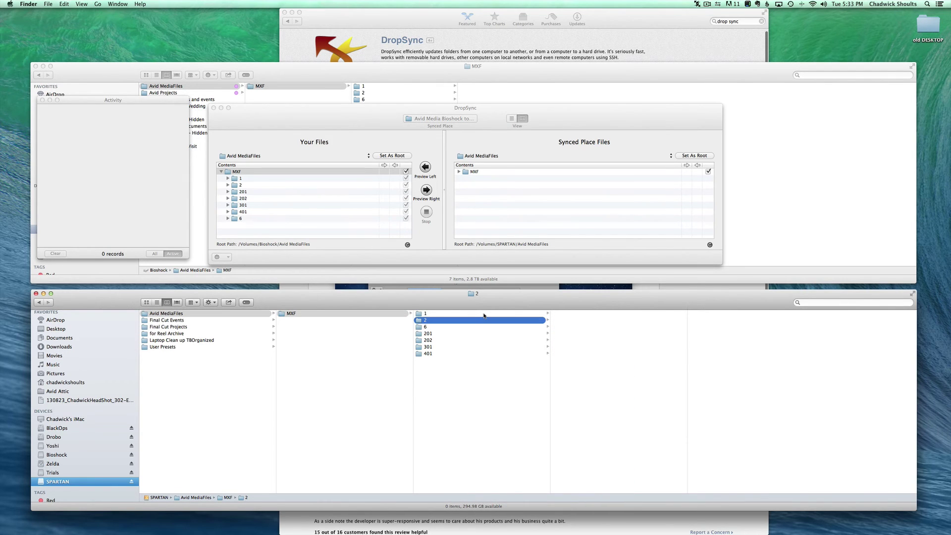
key(Down)
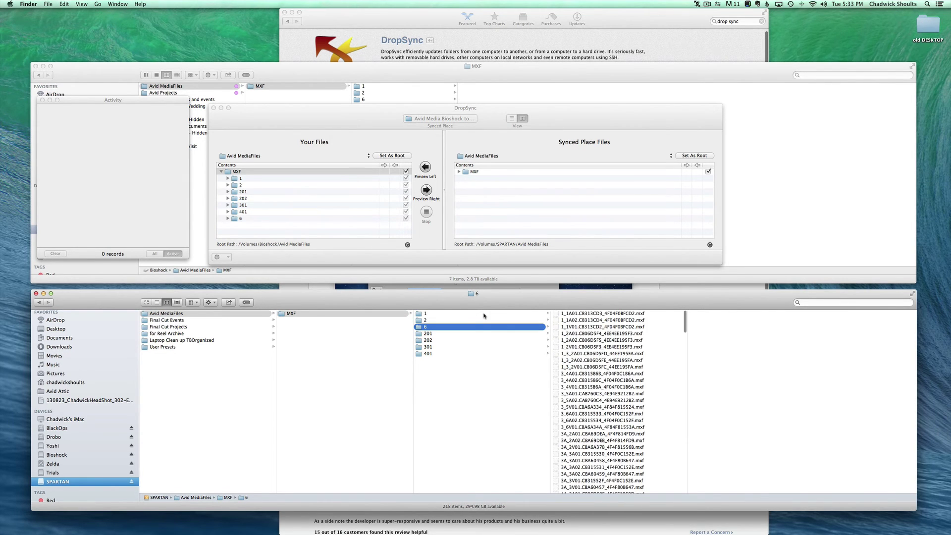
key(Down)
key(Down)
key(Down)
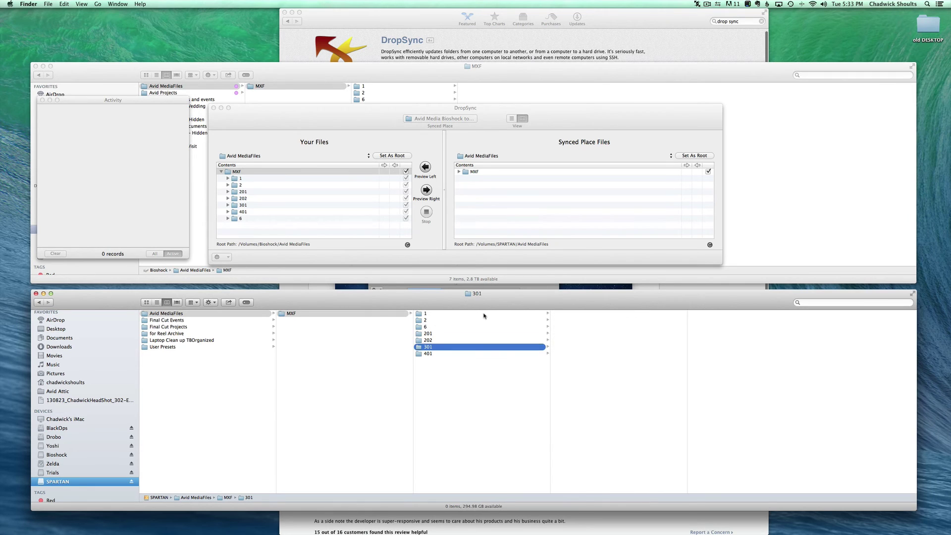
key(Down)
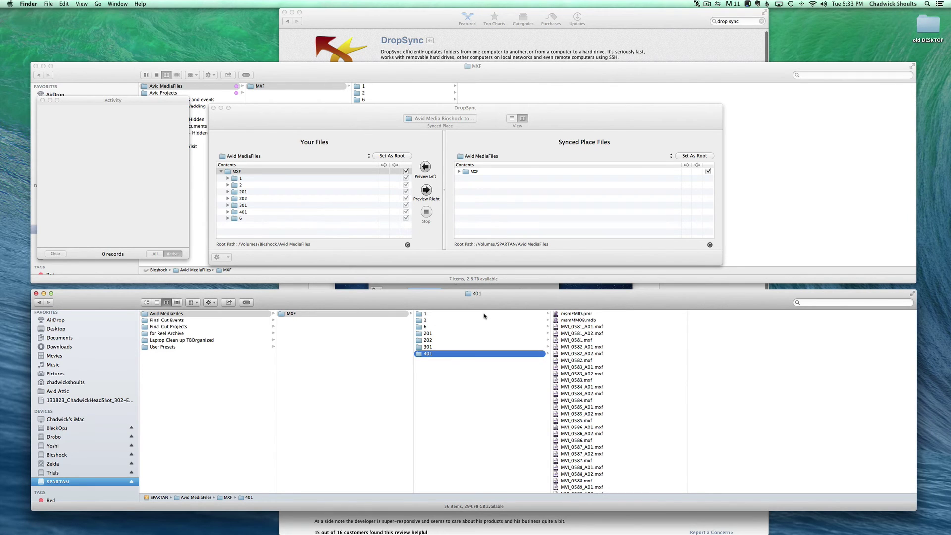
Step: Open folder 401 on Bioshock, then folder 201 on both SPARTAN and Bioshock, side by side
click(516, 69)
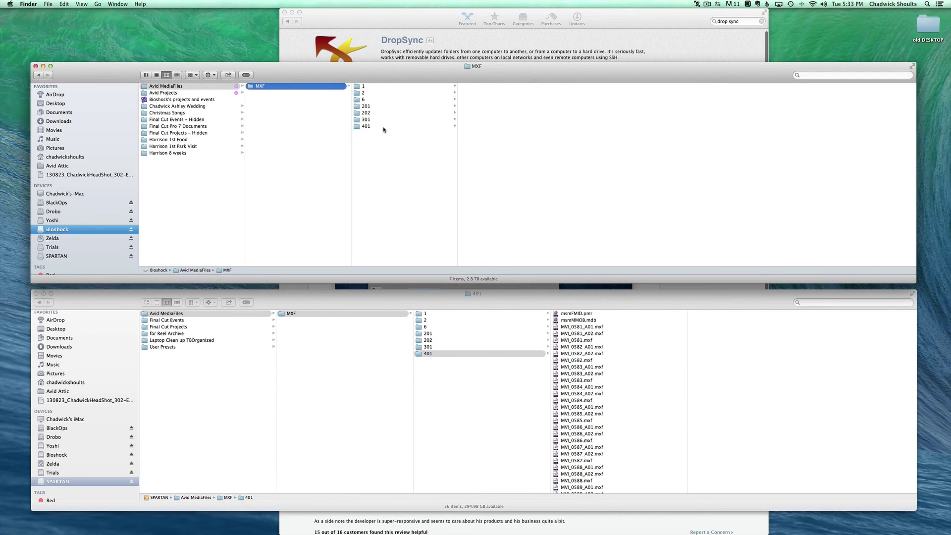
click(384, 128)
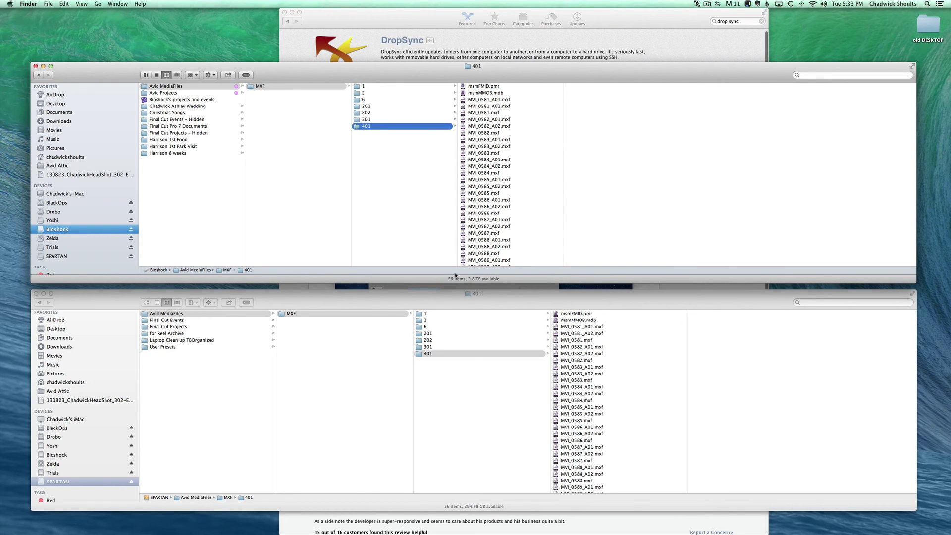
click(452, 334)
click(452, 333)
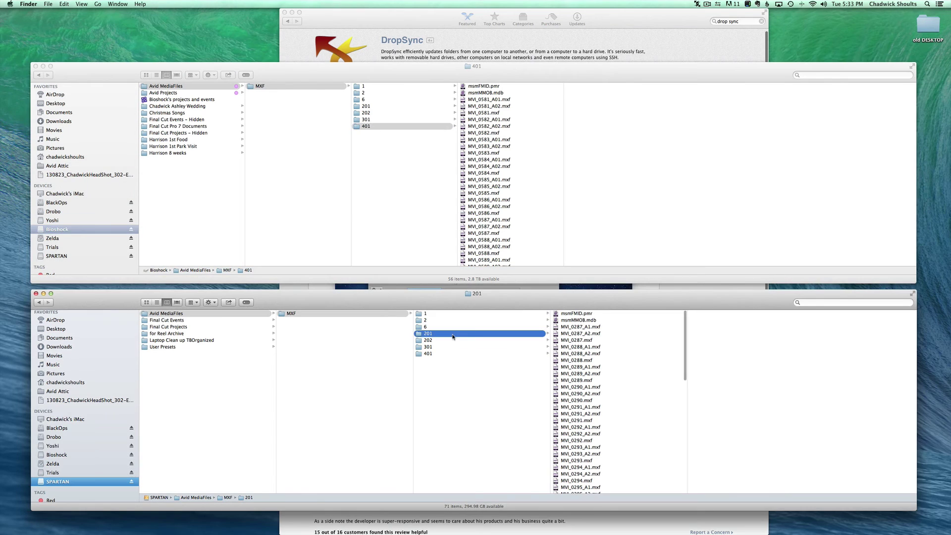
click(376, 106)
click(376, 106)
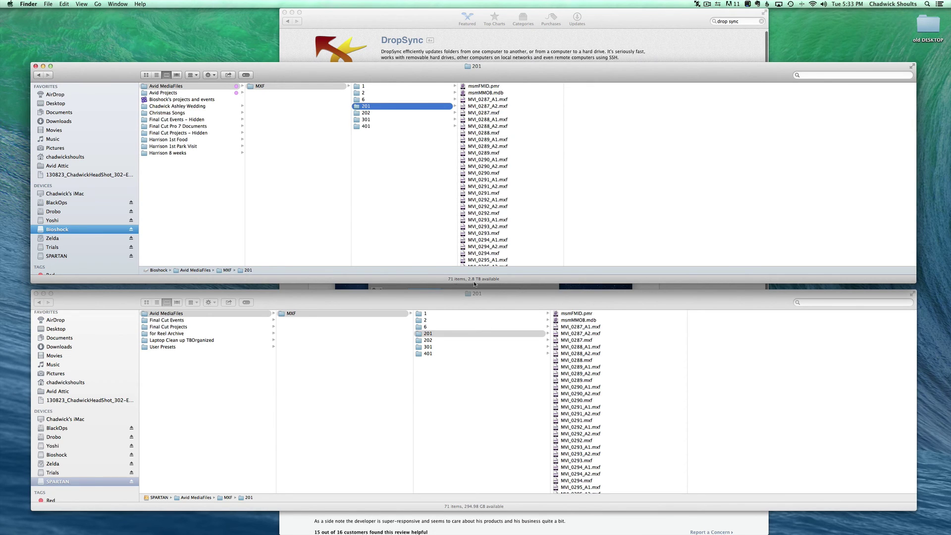
Step: Rerun Preview Right in DropSync and dismiss the 'Sync would result in no changes' notice
key(super+Tab)
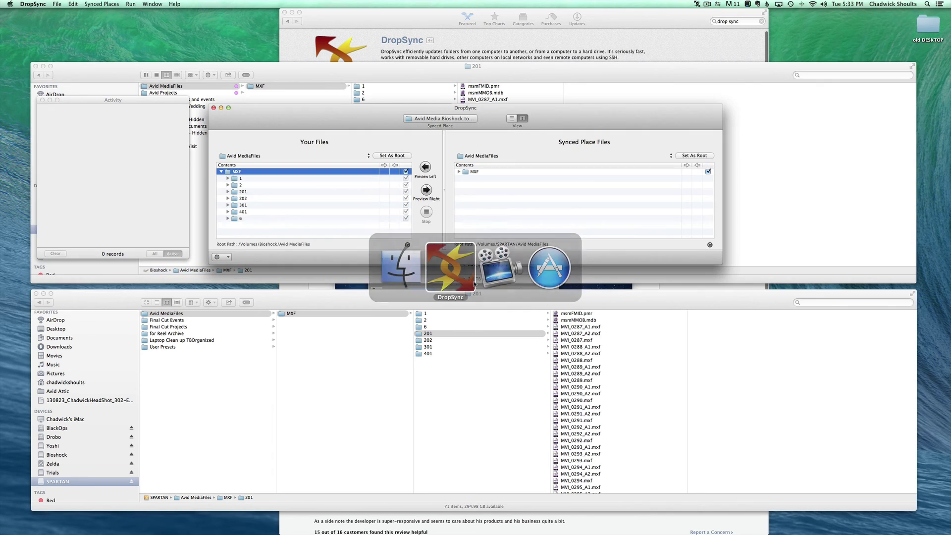
click(426, 191)
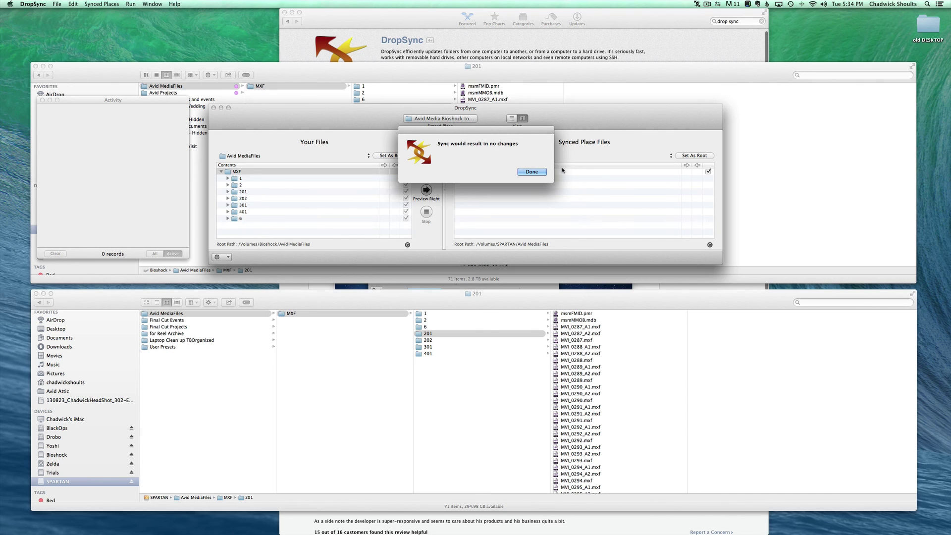
click(524, 172)
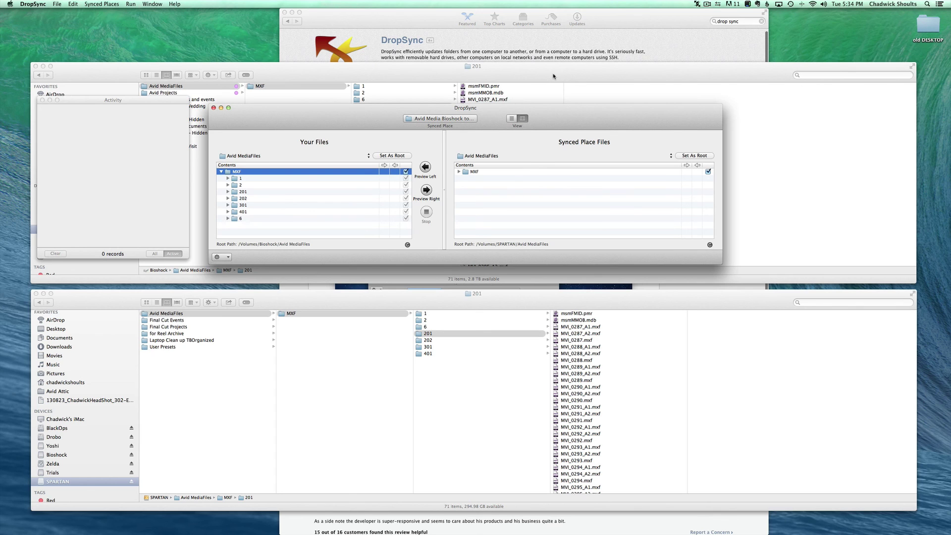
Step: Show SPARTAN's MXF folder 1 in List view sorted by Date Modified, then return to Column view
click(509, 372)
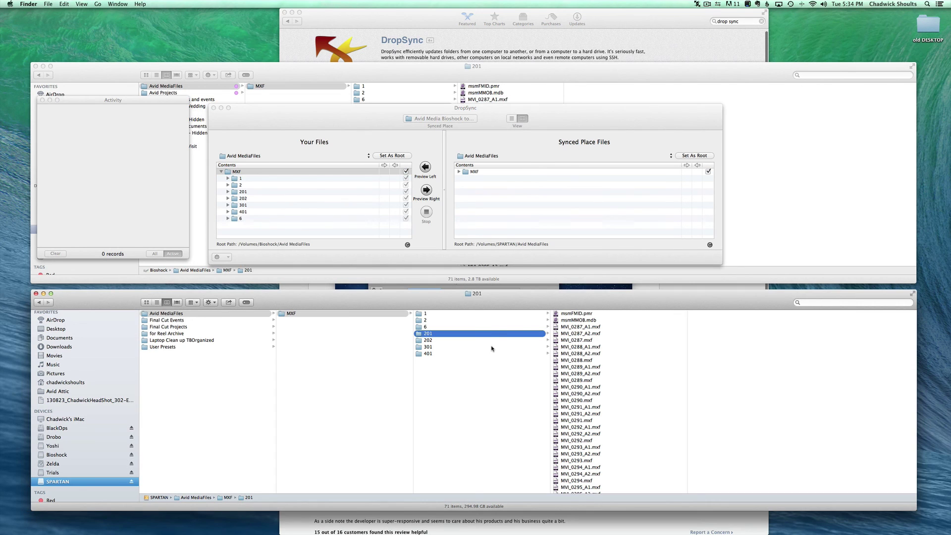
click(491, 320)
click(491, 313)
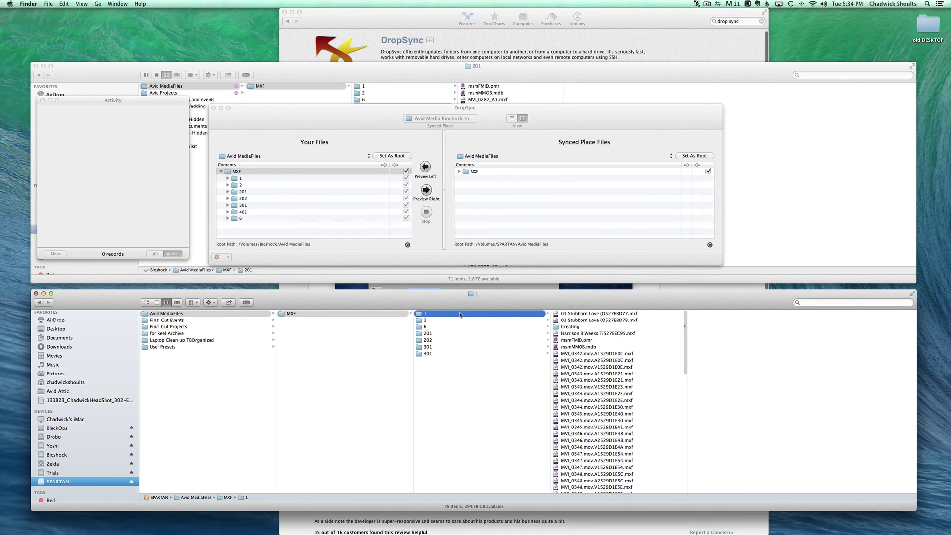
click(158, 303)
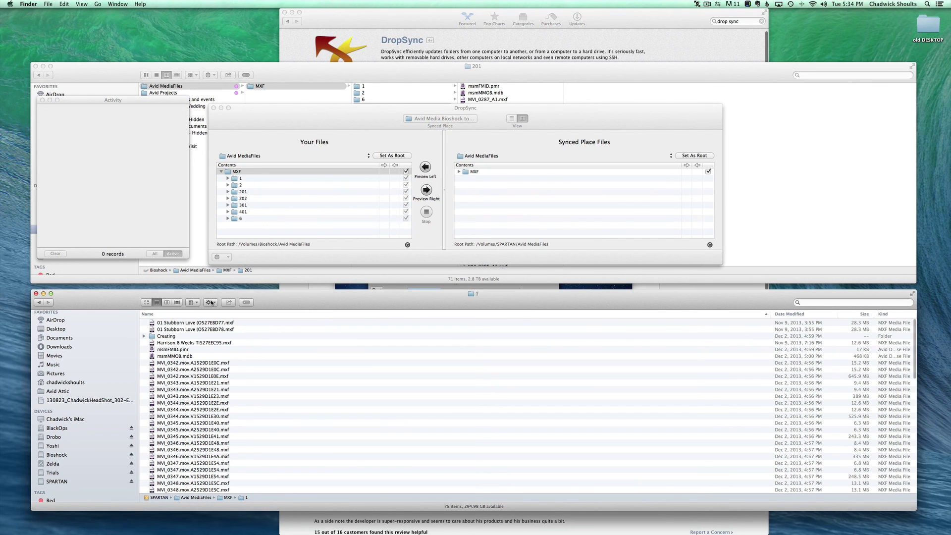
click(792, 313)
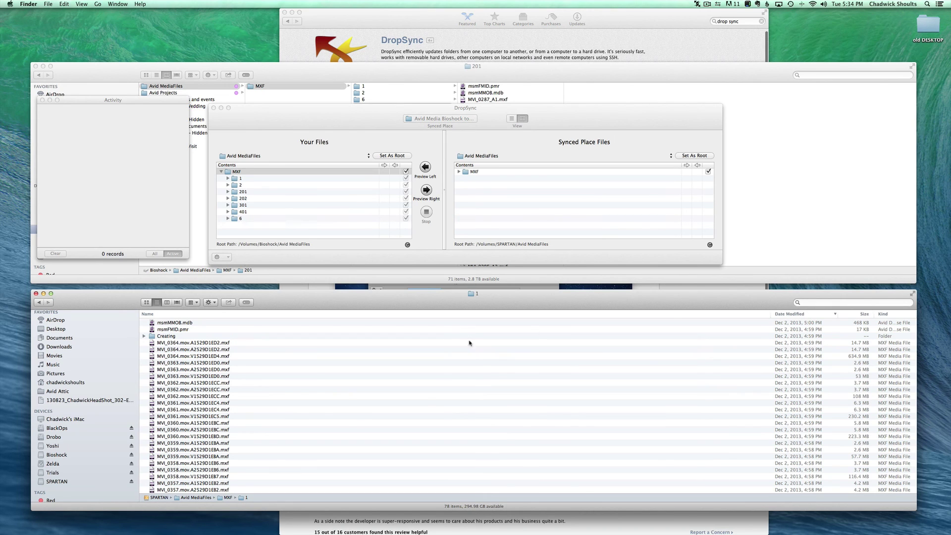
click(167, 303)
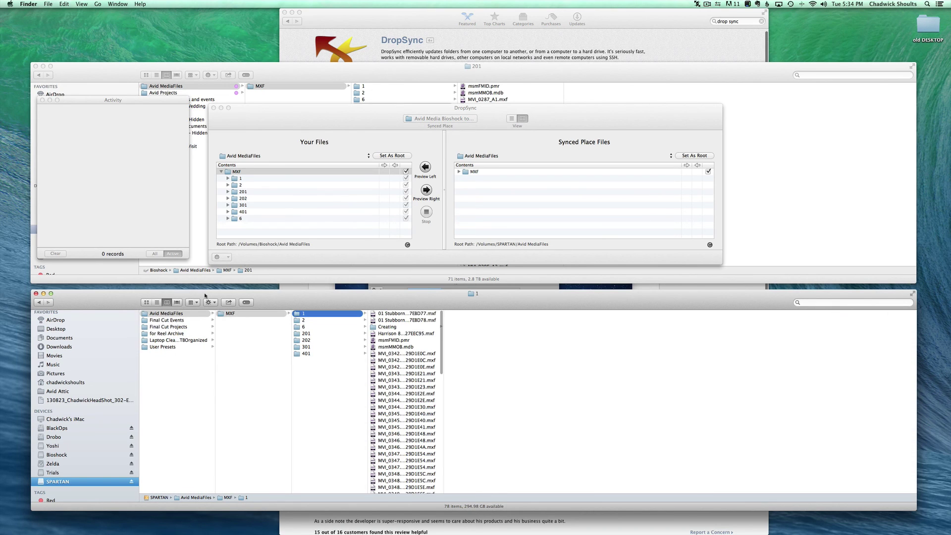